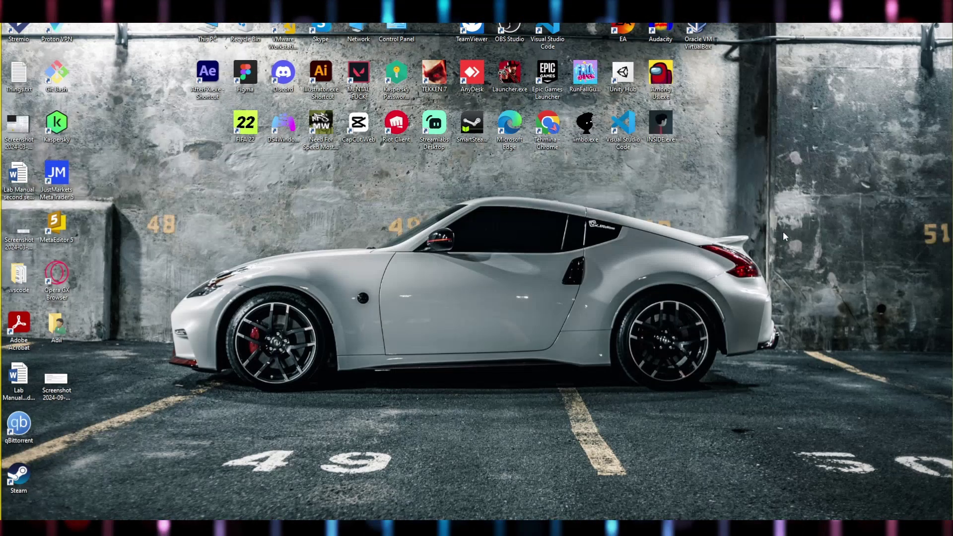
- Install Microsoft Sway from the Microsoft Store and launch it
key(ctrl+v)
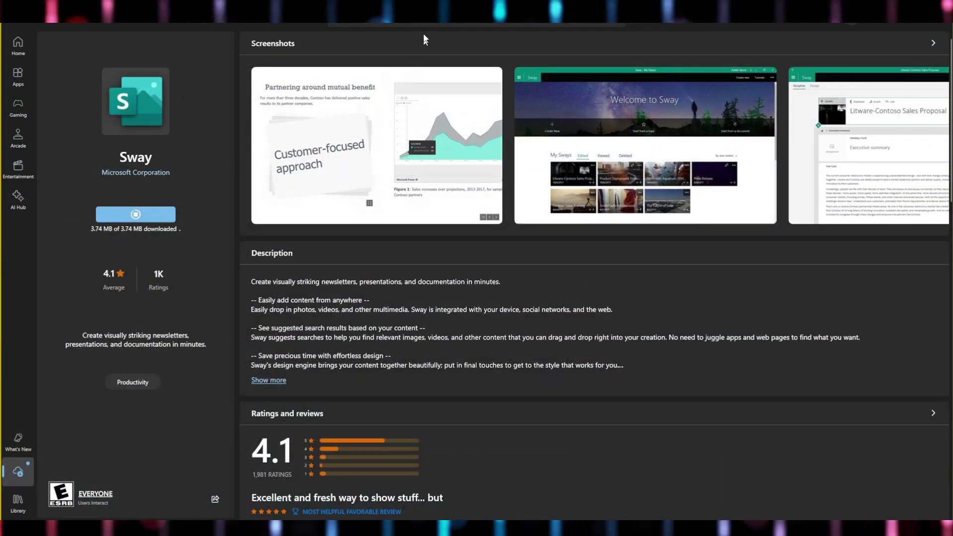
click(417, 22)
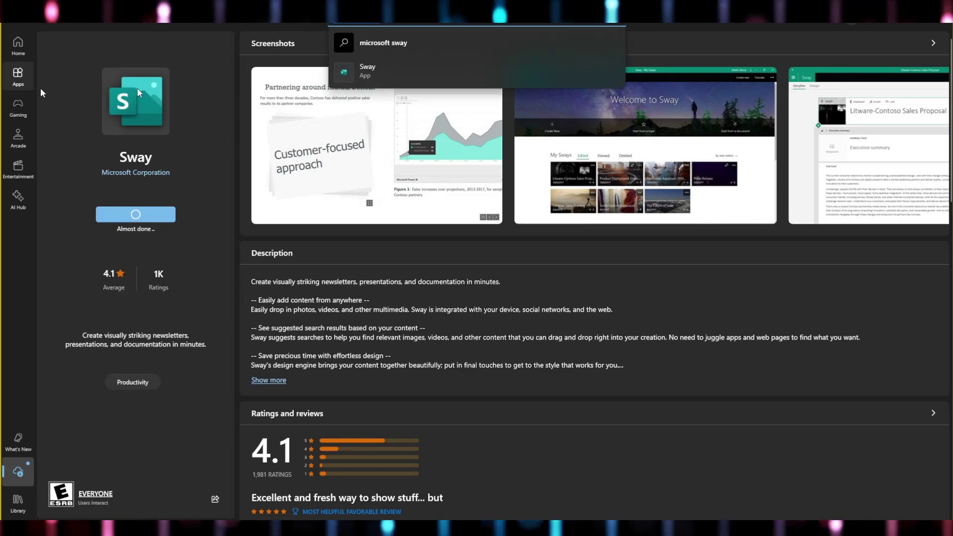
click(367, 71)
click(154, 213)
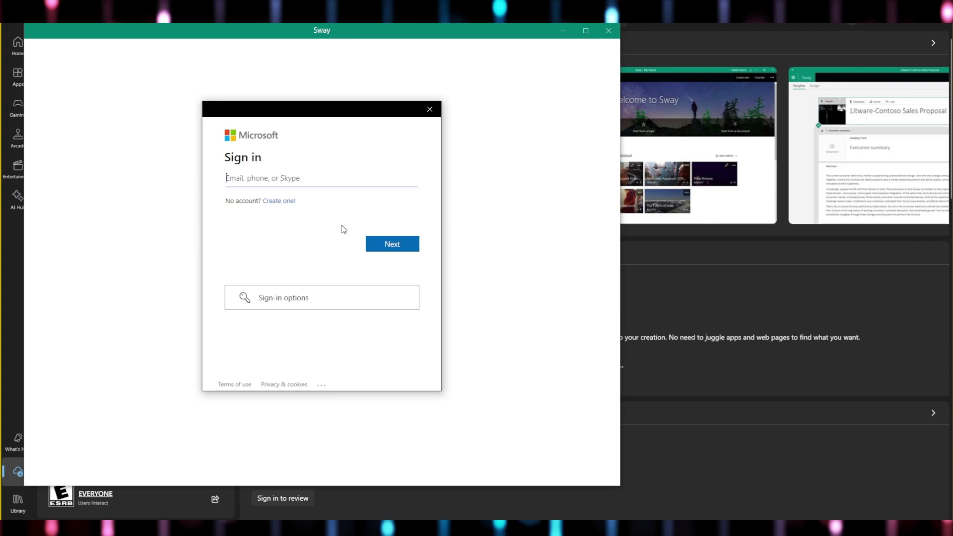
- Sign in to Sway and browse the template carousel forward and back to the first set
click(277, 203)
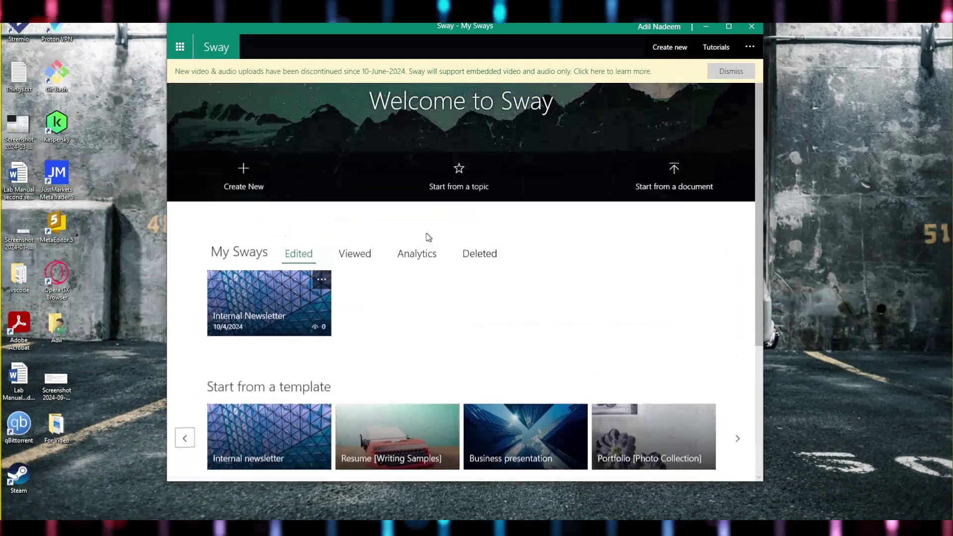
scroll(425, 236, up, 3)
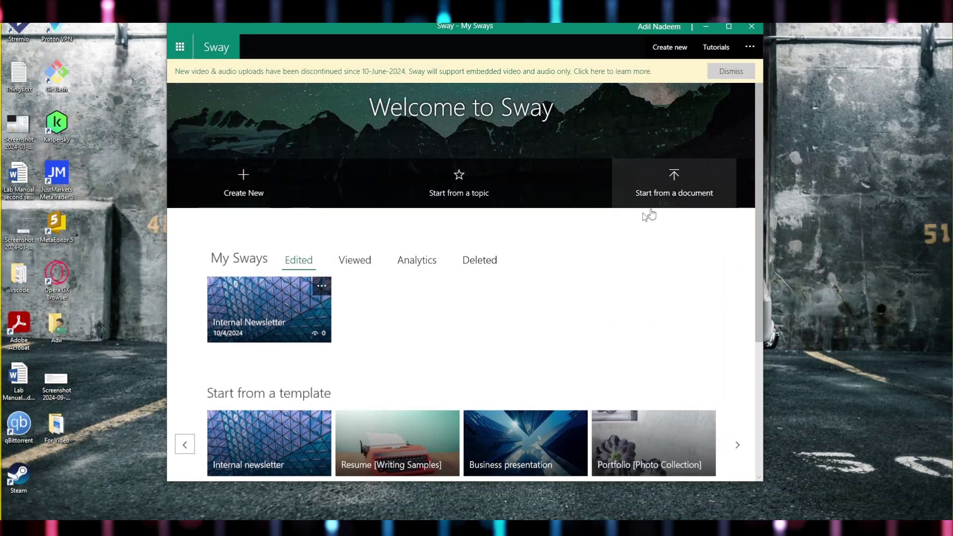
scroll(711, 322, down, 1)
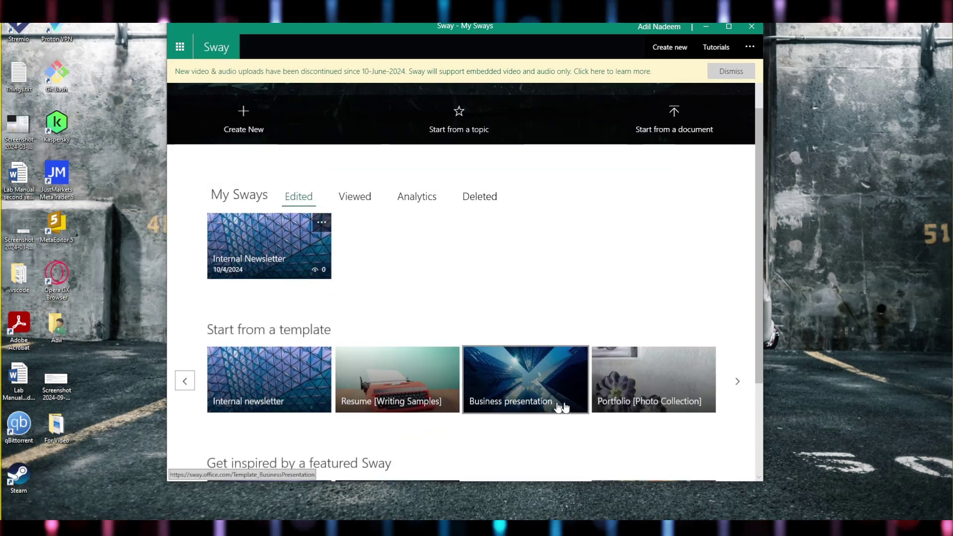
click(735, 388)
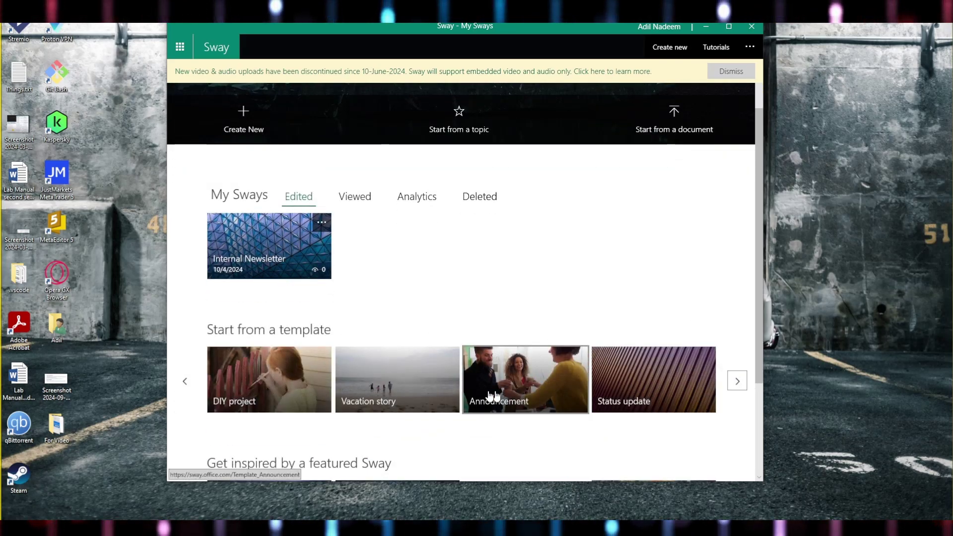
click(736, 380)
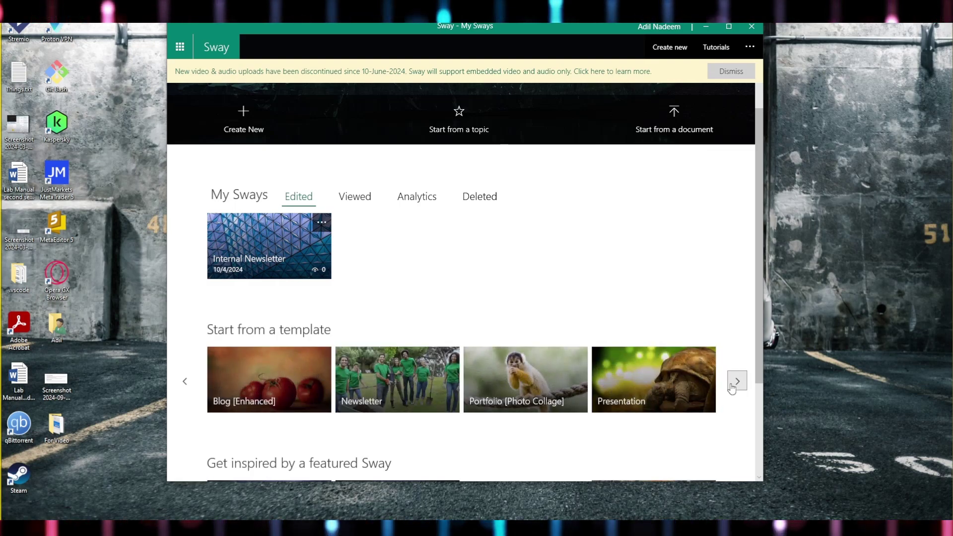
click(736, 381)
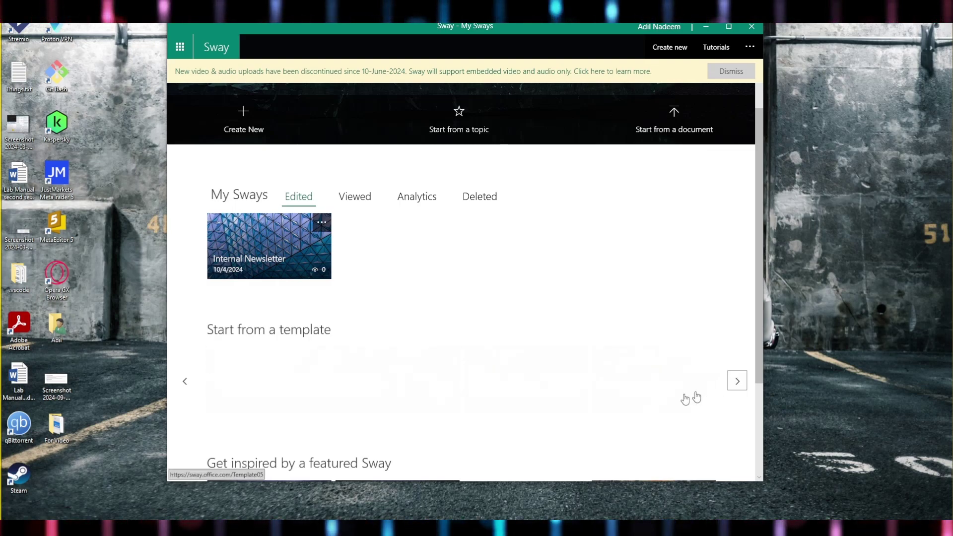
click(185, 381)
click(186, 381)
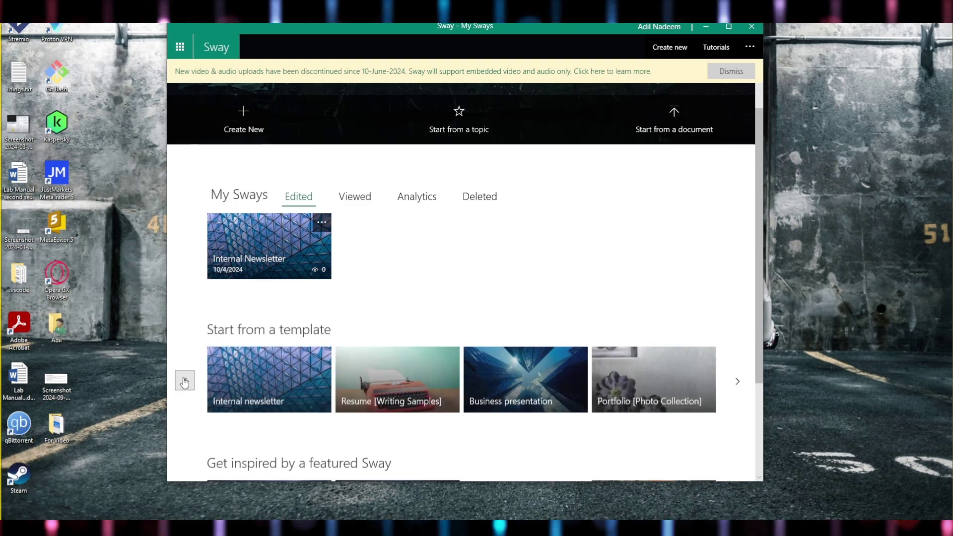
- Start a Sway from the Internal newsletter template and retitle it 'Youtube'
click(273, 387)
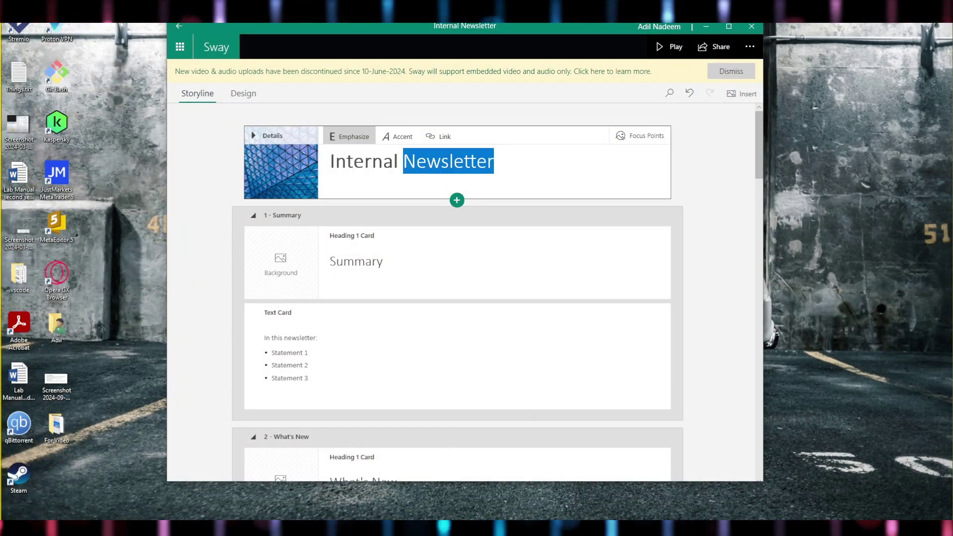
key(BackSpace)
text(You)
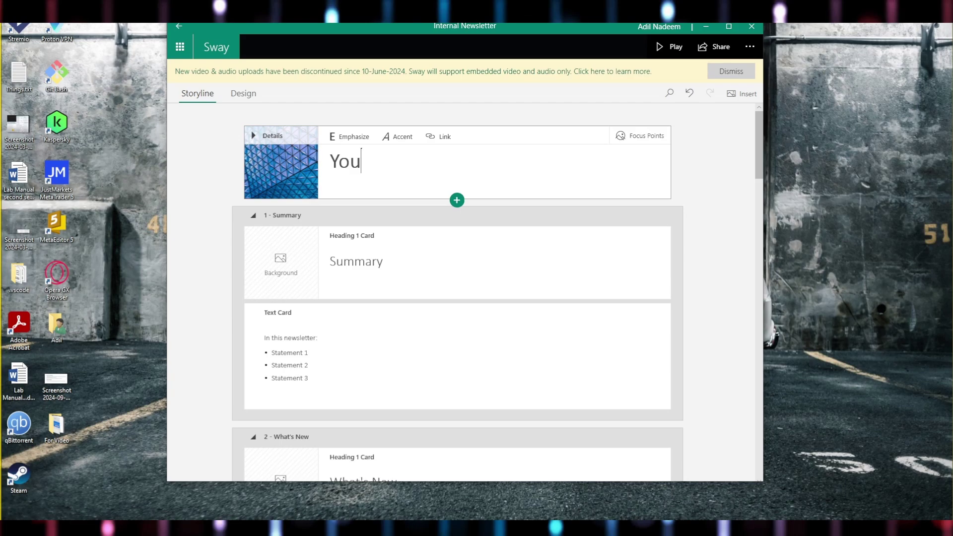
text(tube)
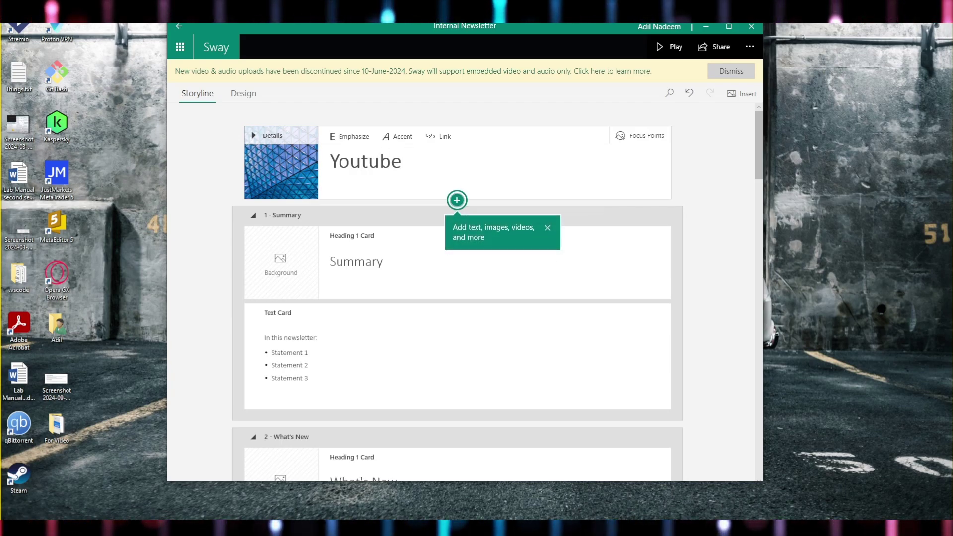
- Try a Heading 1 card below the title and delete it again
click(457, 201)
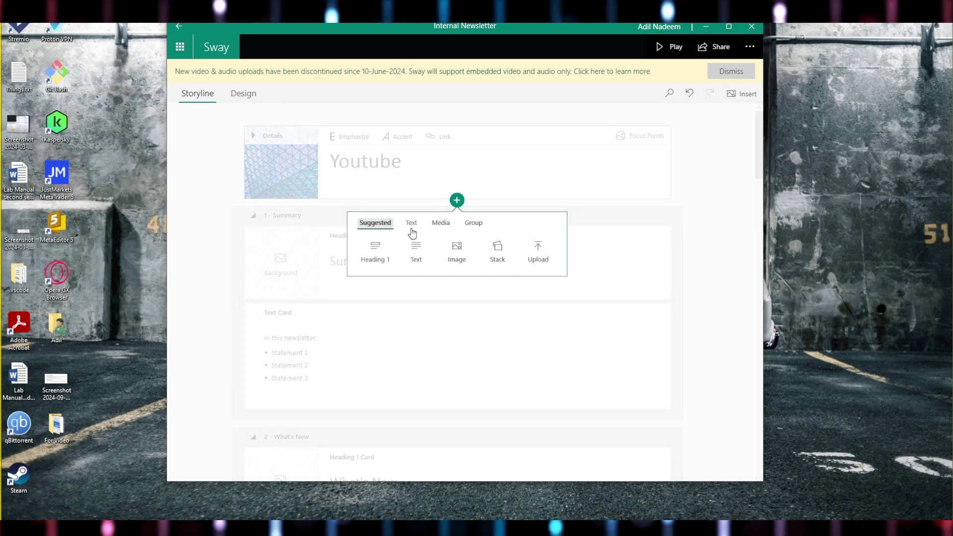
click(411, 223)
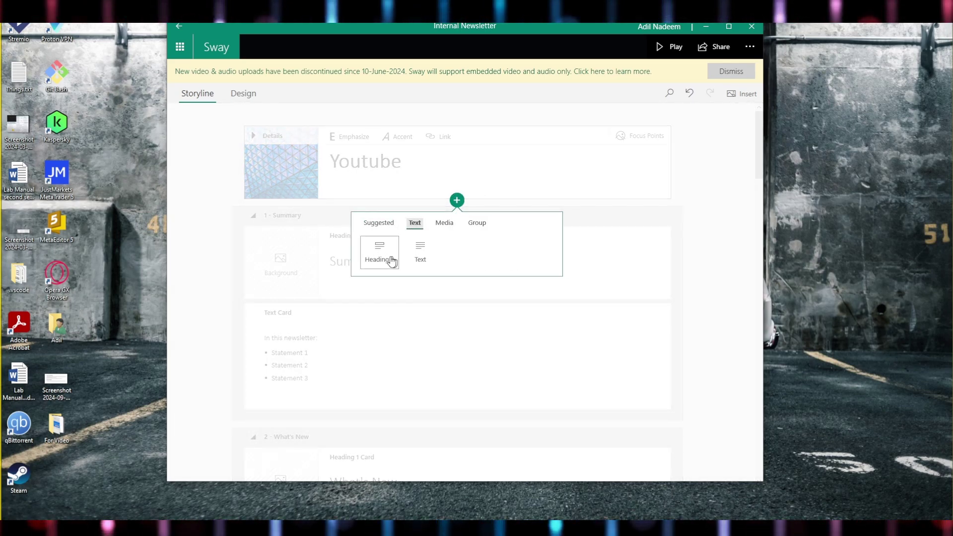
click(444, 225)
click(476, 225)
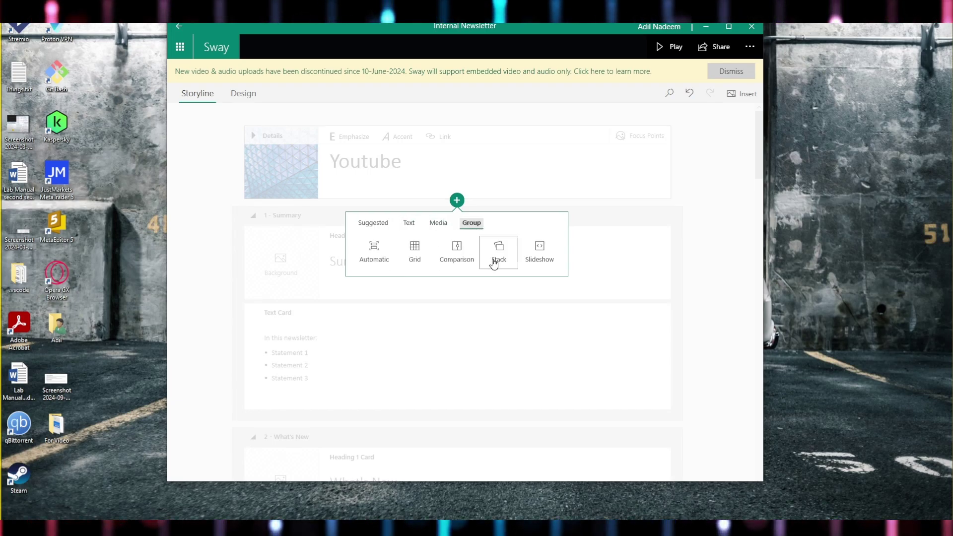
click(409, 223)
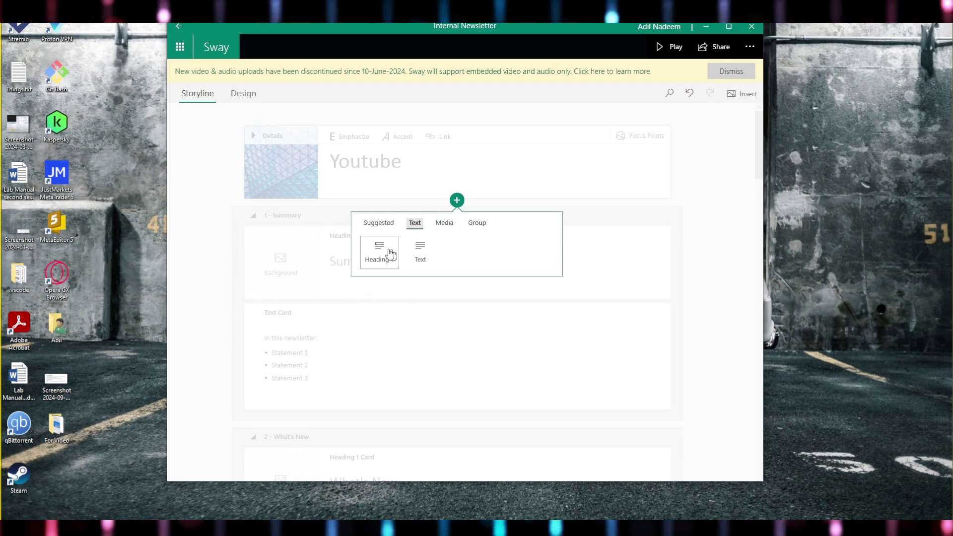
click(379, 253)
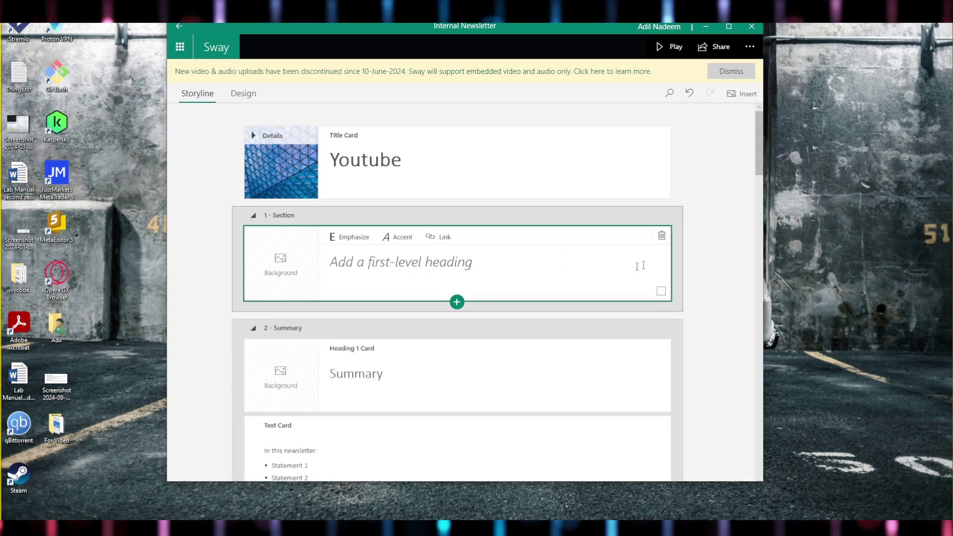
click(660, 238)
- Try and delete a text card, then add a Stack group below the title
click(457, 202)
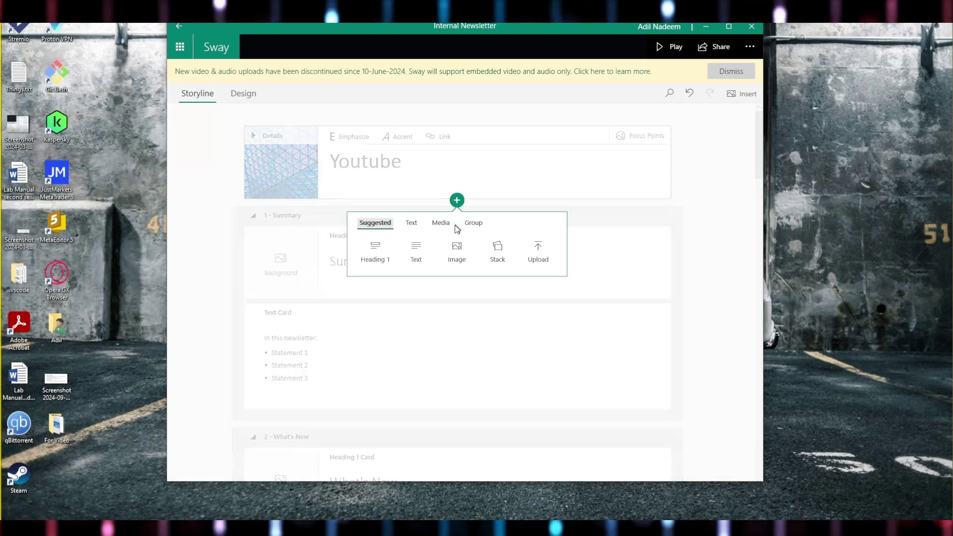
click(418, 252)
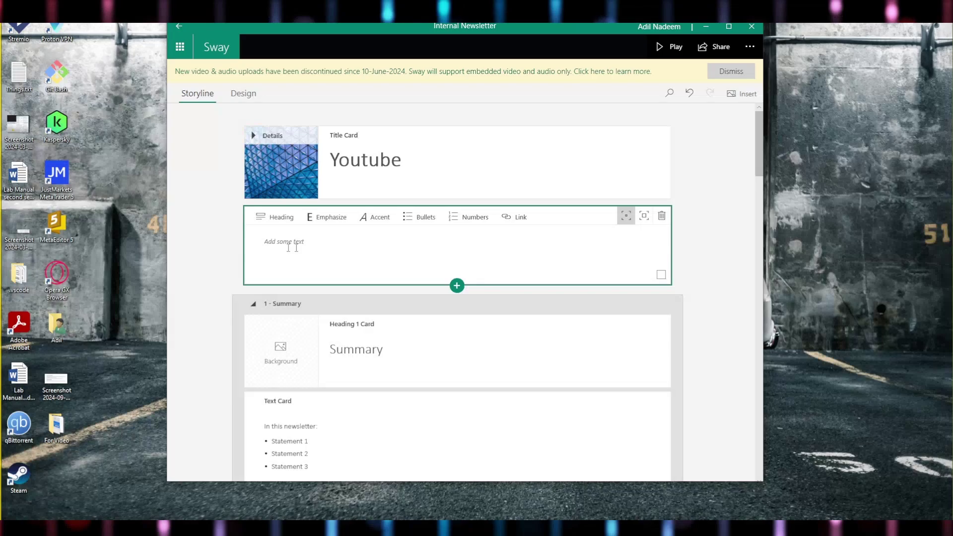
click(661, 217)
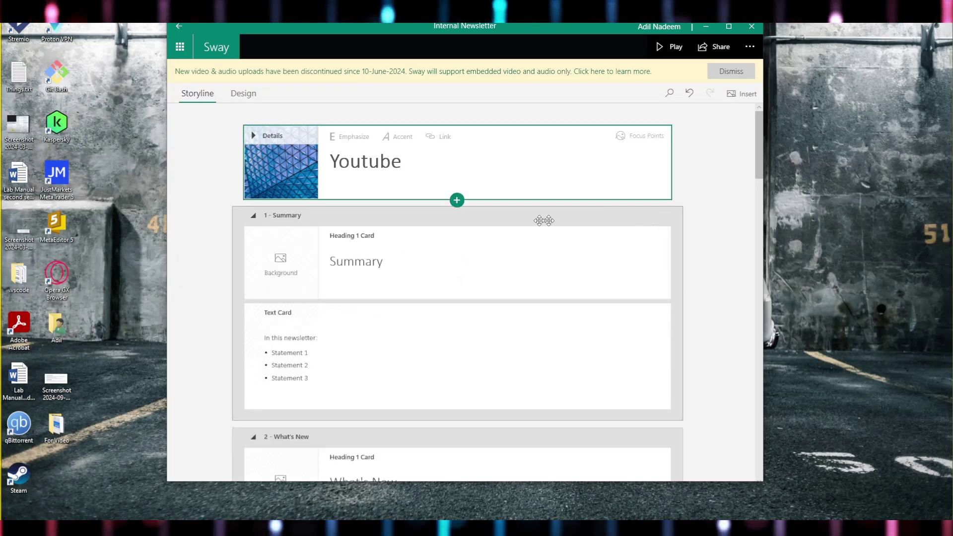
click(457, 201)
click(495, 253)
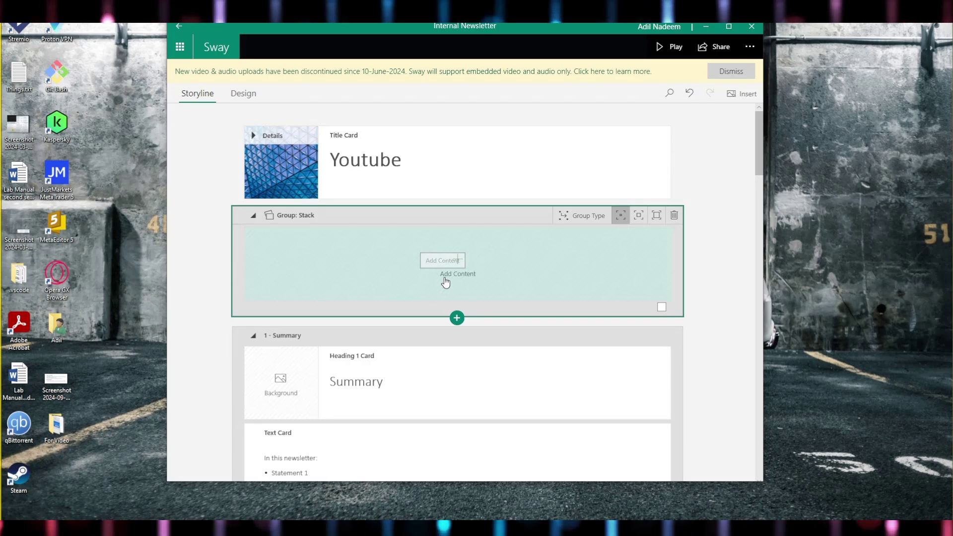
- Add an image card to the stack and tick several suggested newsletter images
click(445, 277)
click(455, 264)
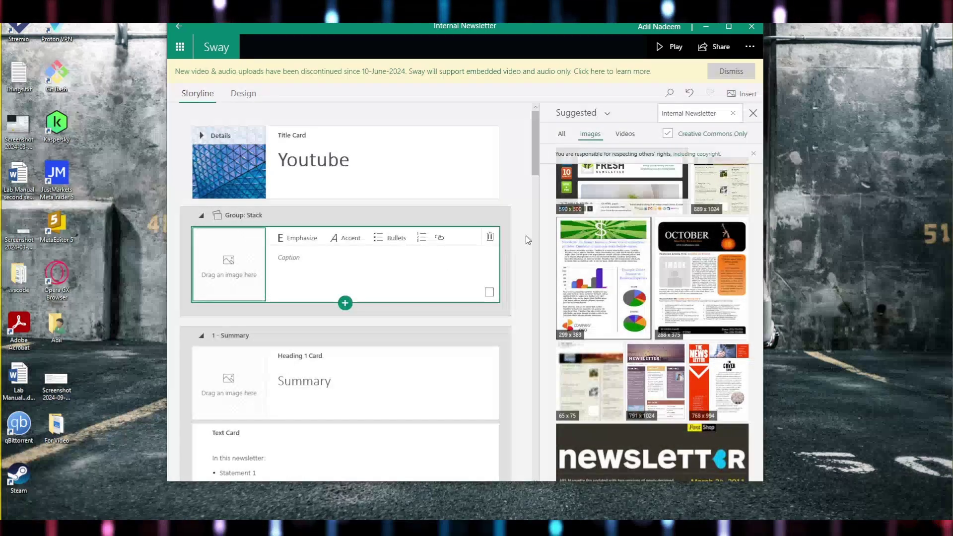
click(600, 276)
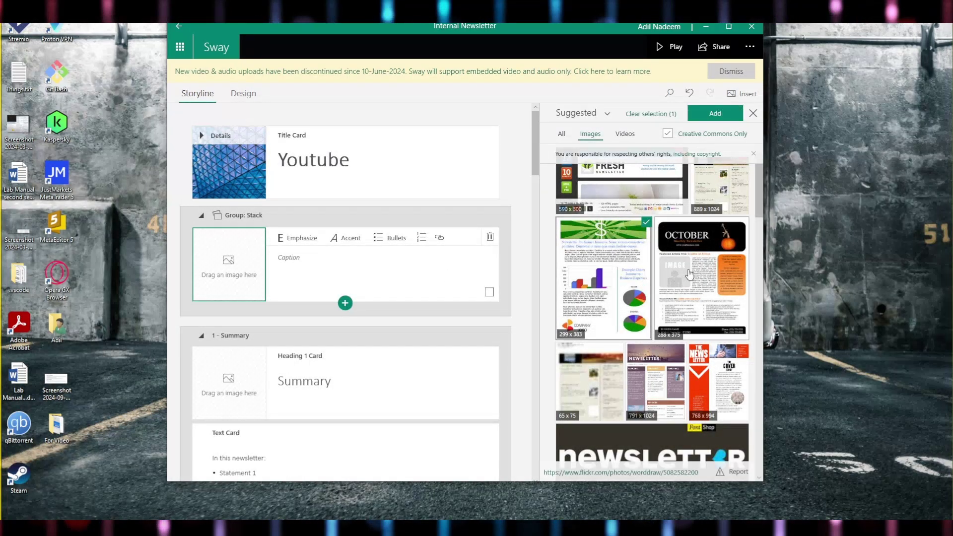
click(700, 276)
click(655, 380)
click(718, 380)
click(605, 378)
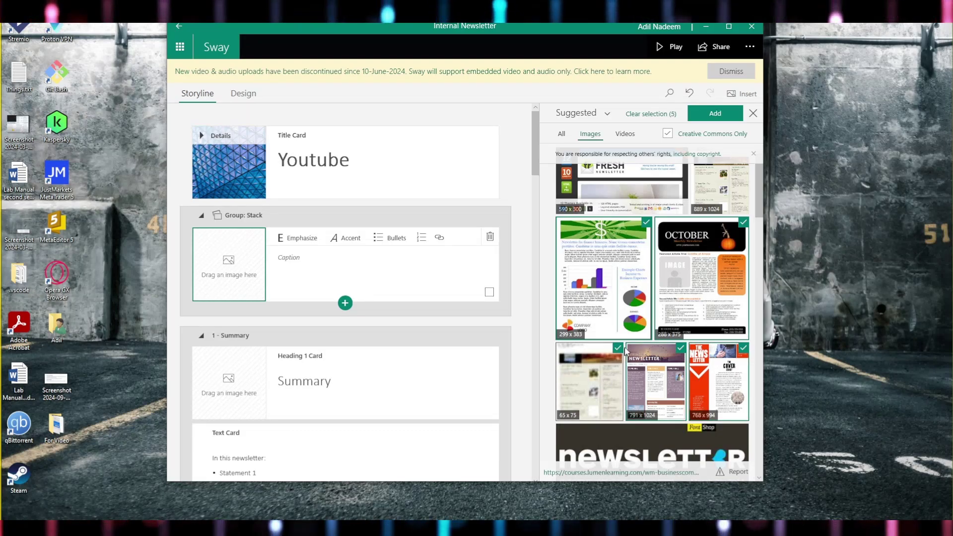
click(715, 114)
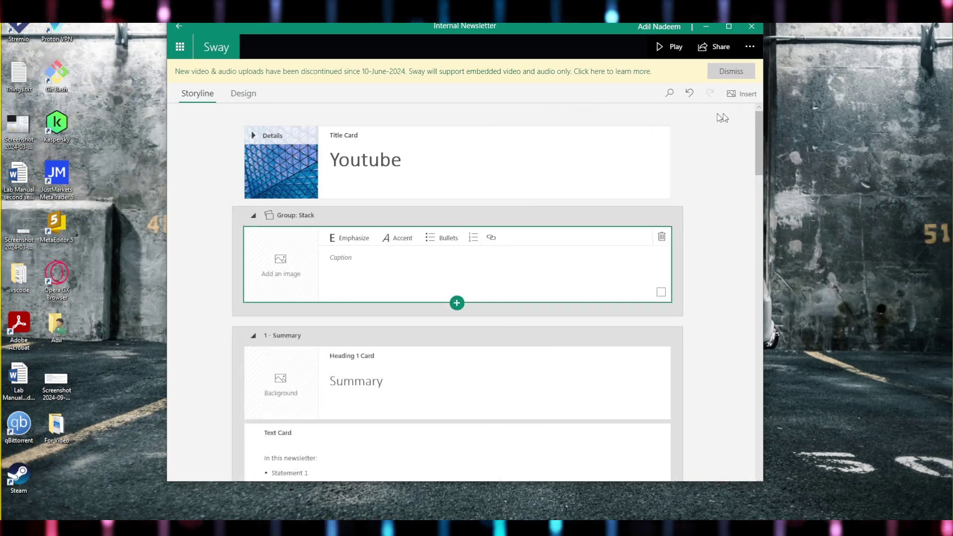
- Add a second image card to the stack and switch the insert source to YouTube
click(457, 304)
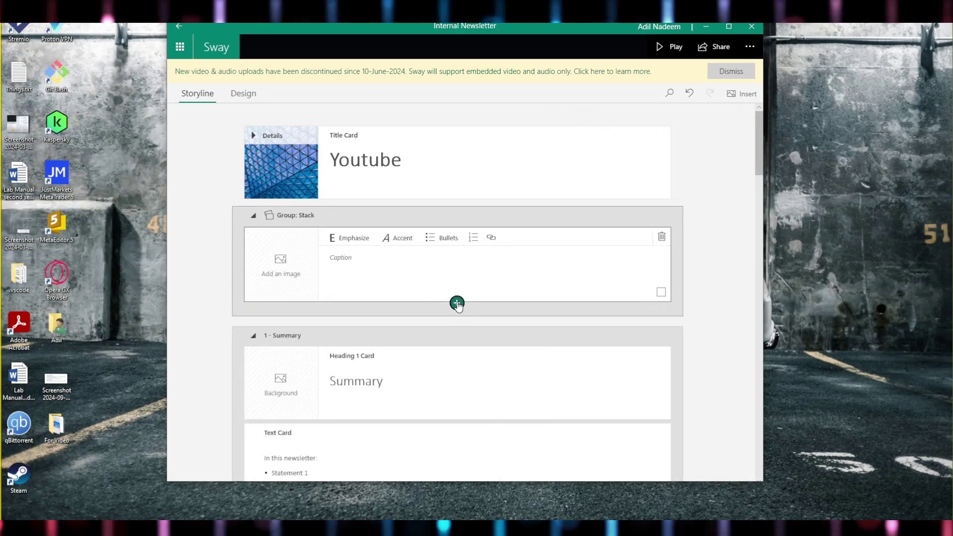
click(467, 338)
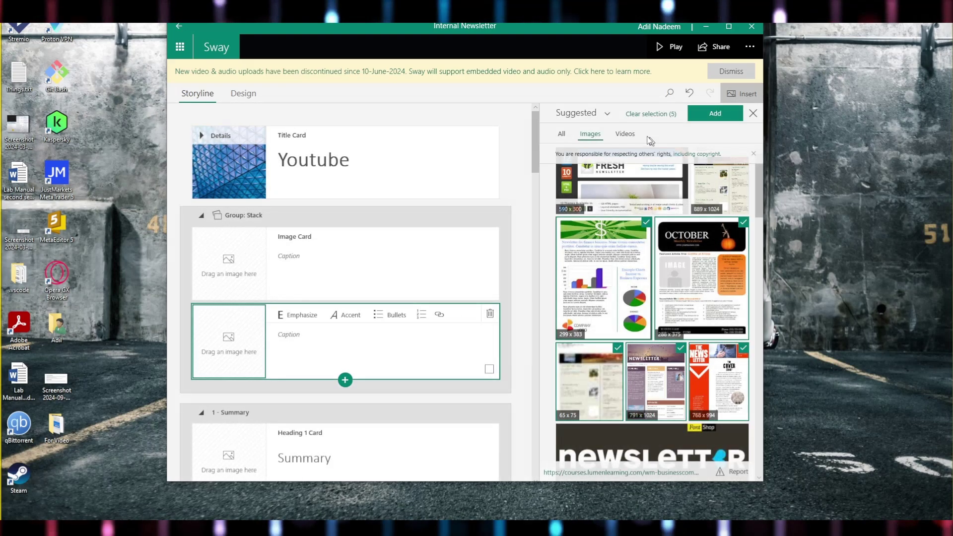
click(583, 121)
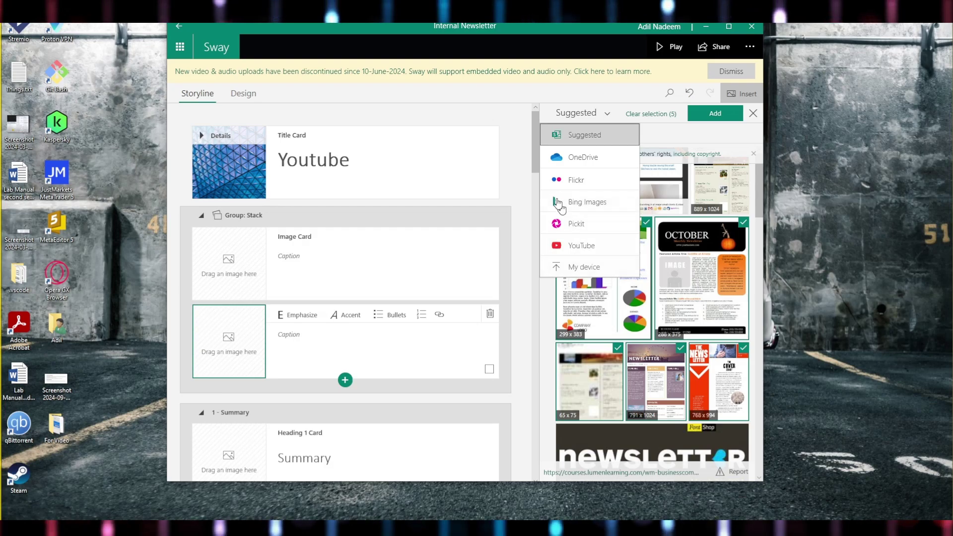
click(581, 245)
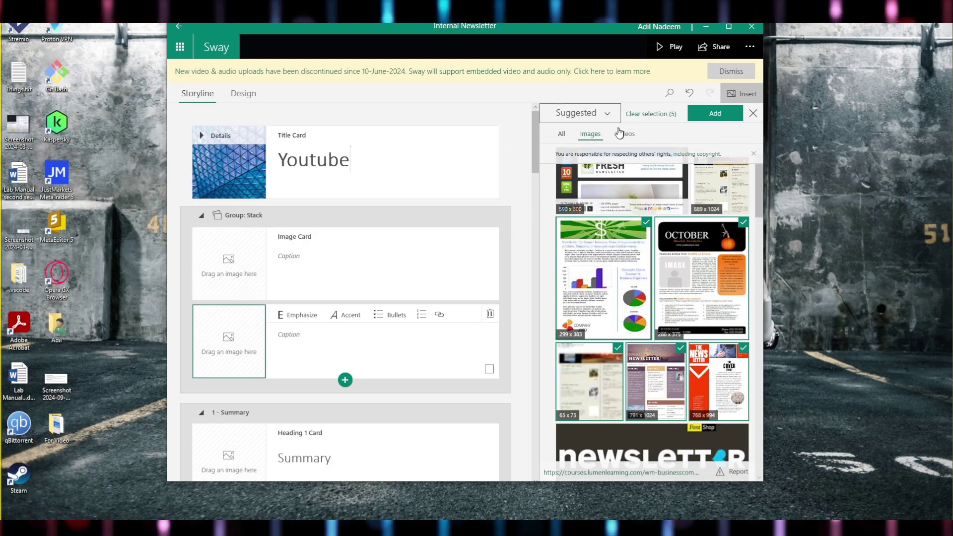
click(578, 112)
click(578, 246)
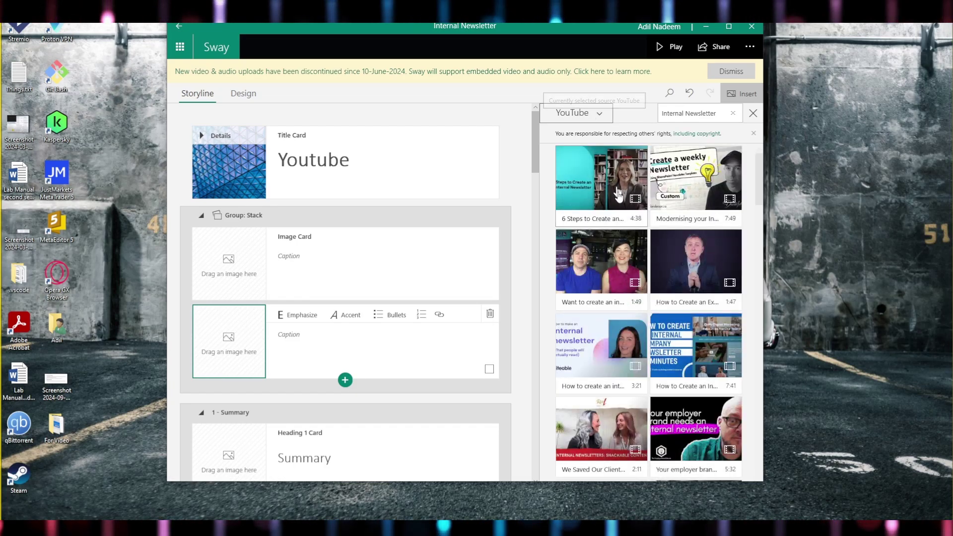
scroll(629, 213, down, 2)
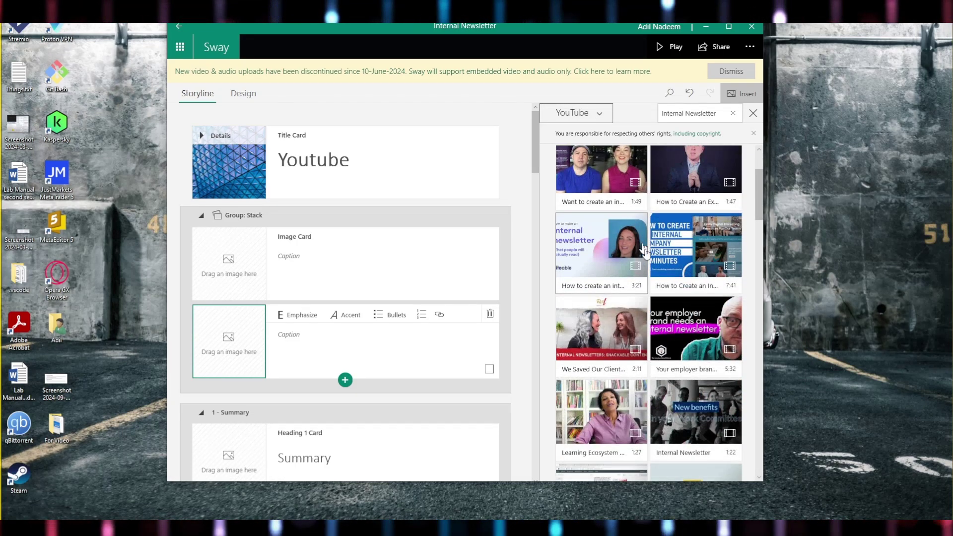
scroll(629, 245, down, 3)
scroll(701, 329, up, 4)
scroll(700, 328, up, 1)
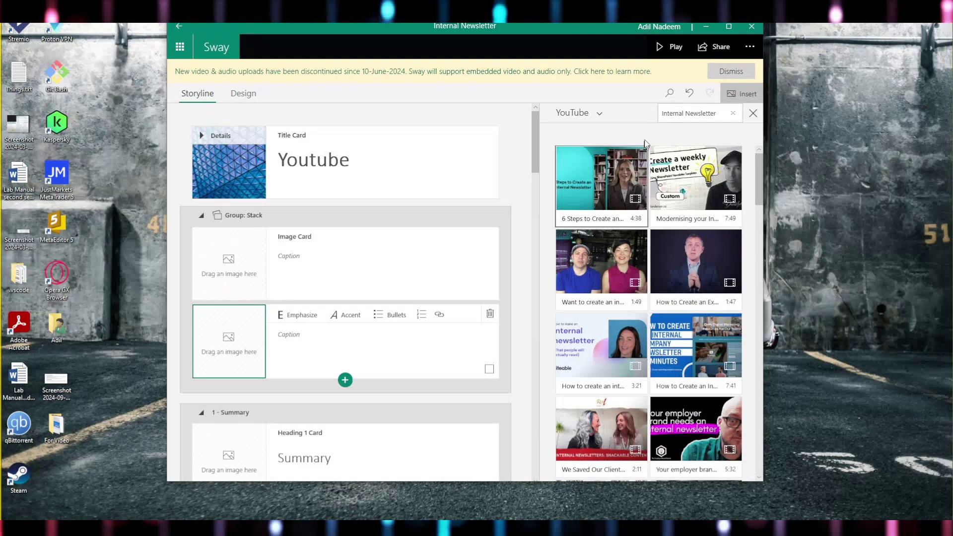
- Clear the video search text and switch the insert source to Bing Images
key(ctrl+a)
key(BackSpace)
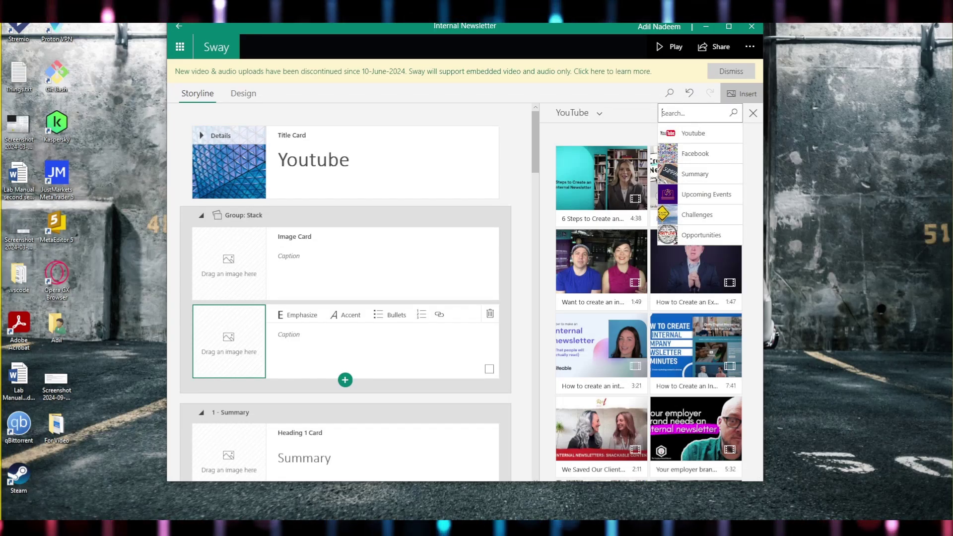
click(588, 112)
click(582, 202)
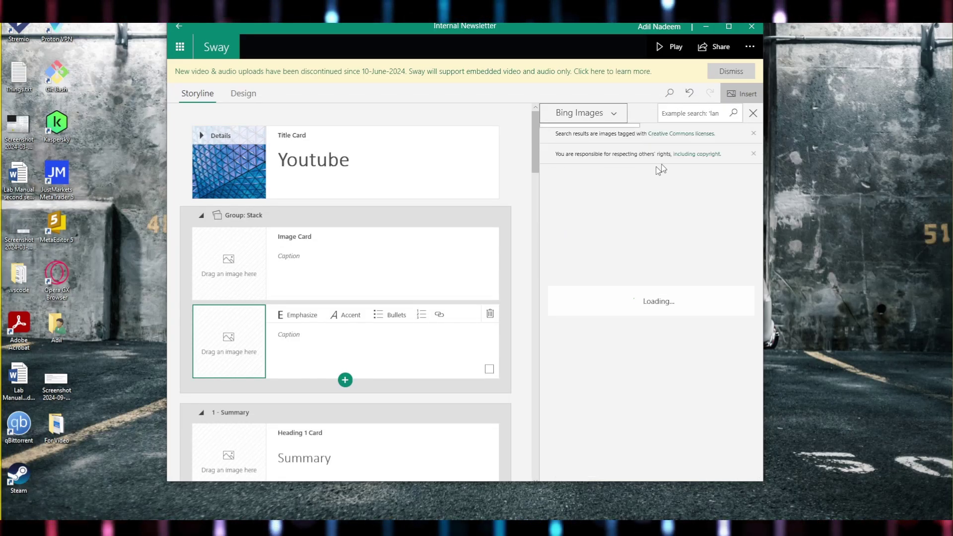
text(landscape)
- Search Bing for 'landscape', select four photos (dropping the sheep pasture) and insert them into the stack
key(Return)
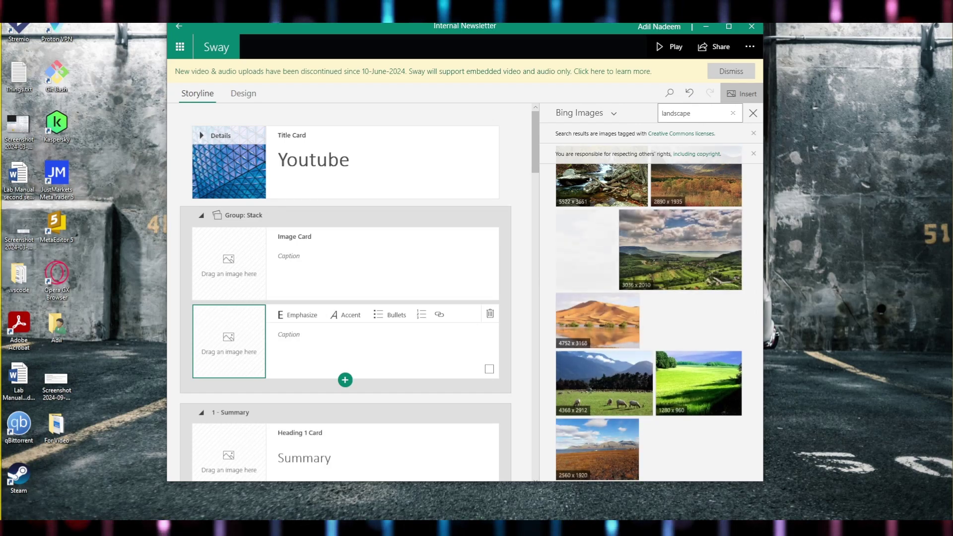
click(601, 187)
click(671, 188)
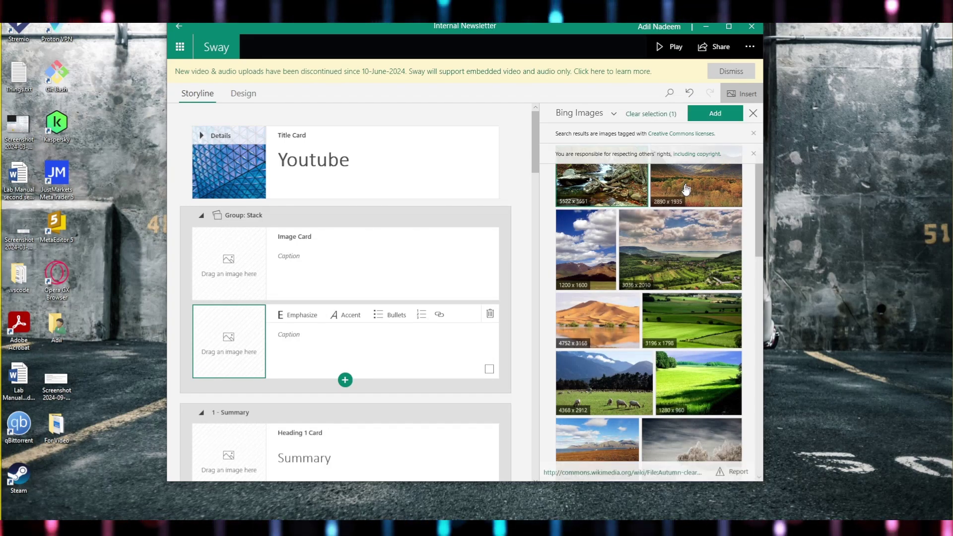
click(680, 249)
click(594, 260)
click(598, 320)
click(692, 320)
click(698, 382)
click(604, 382)
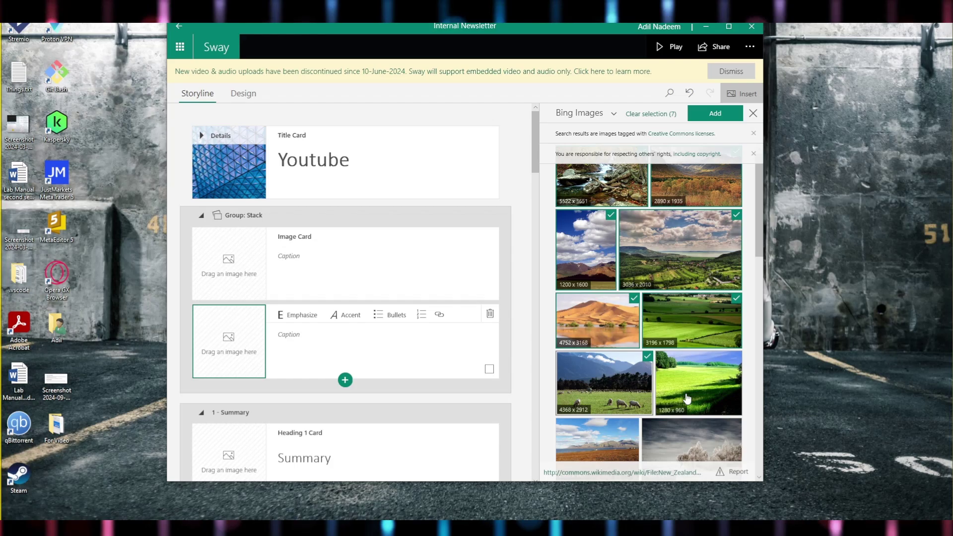
click(633, 387)
click(715, 113)
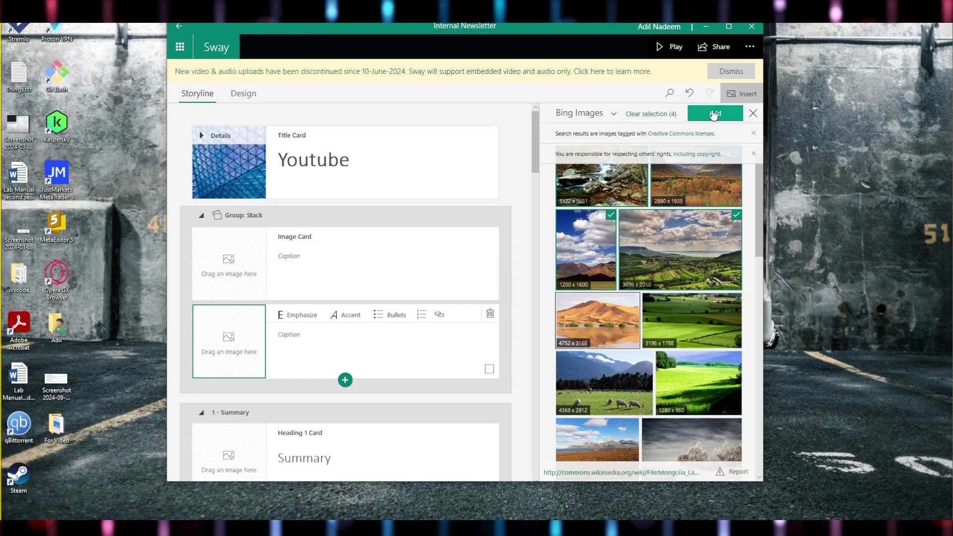
scroll(388, 291, down, 3)
scroll(330, 309, up, 6)
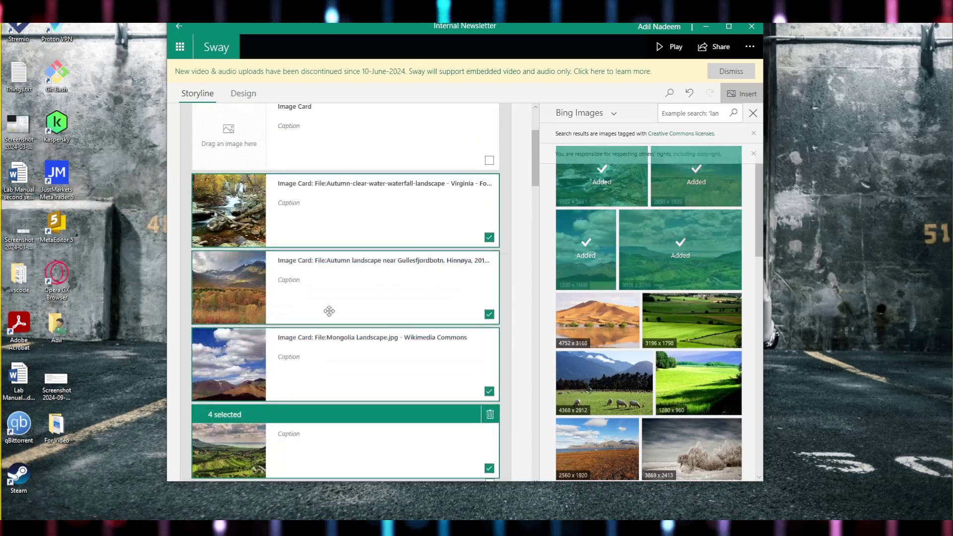
- Preview the newsletter in Design, flip through the photo stack, and return to the Storyline
click(243, 93)
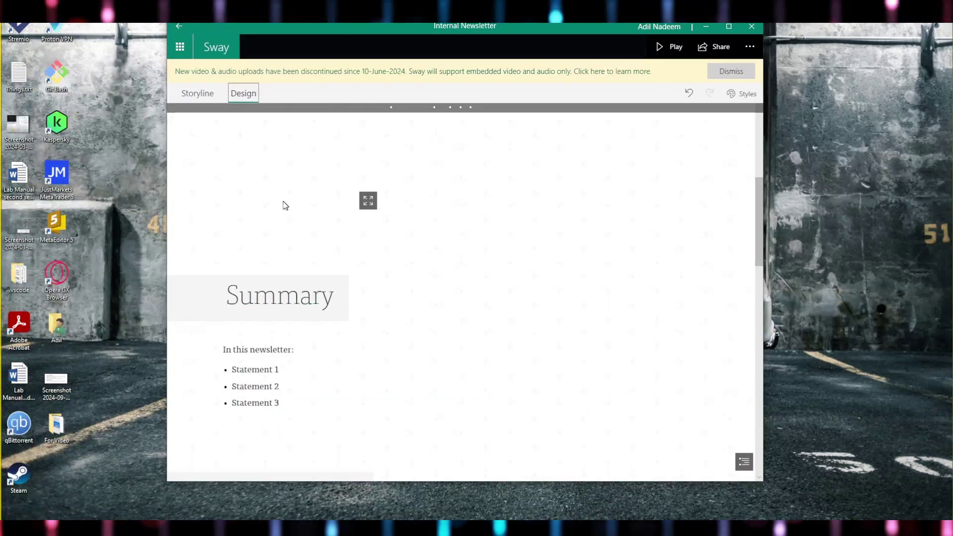
scroll(248, 137, down, 3)
scroll(325, 336, up, 3)
scroll(325, 339, up, 5)
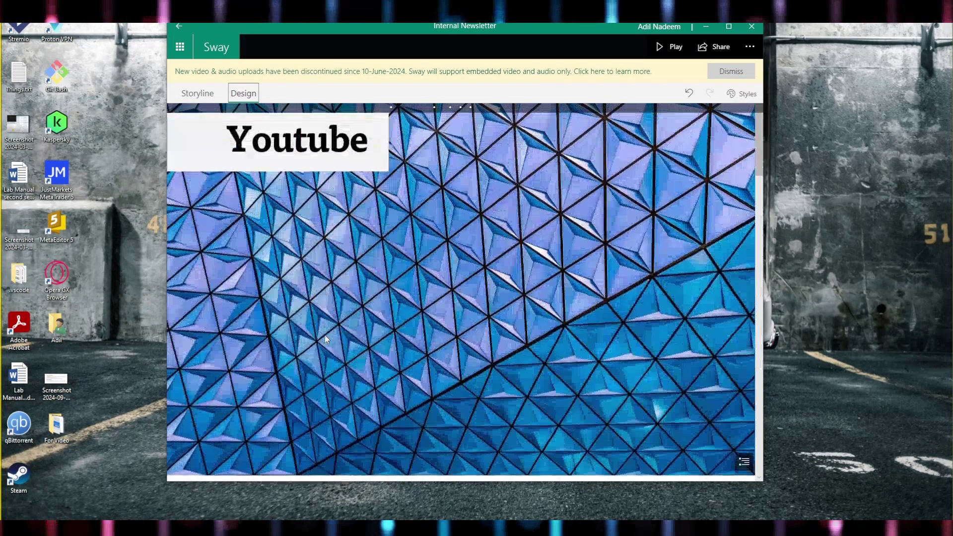
scroll(325, 339, down, 3)
scroll(289, 306, down, 2)
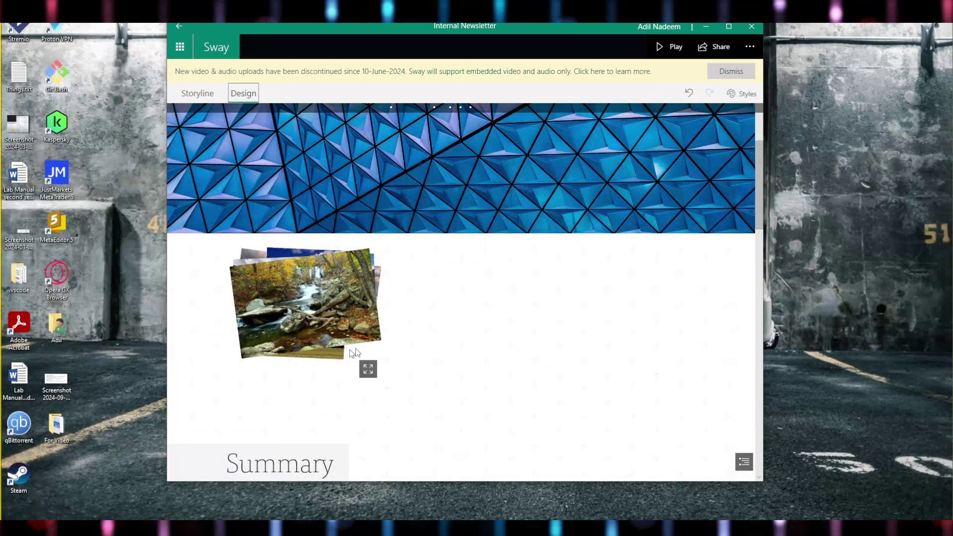
click(403, 323)
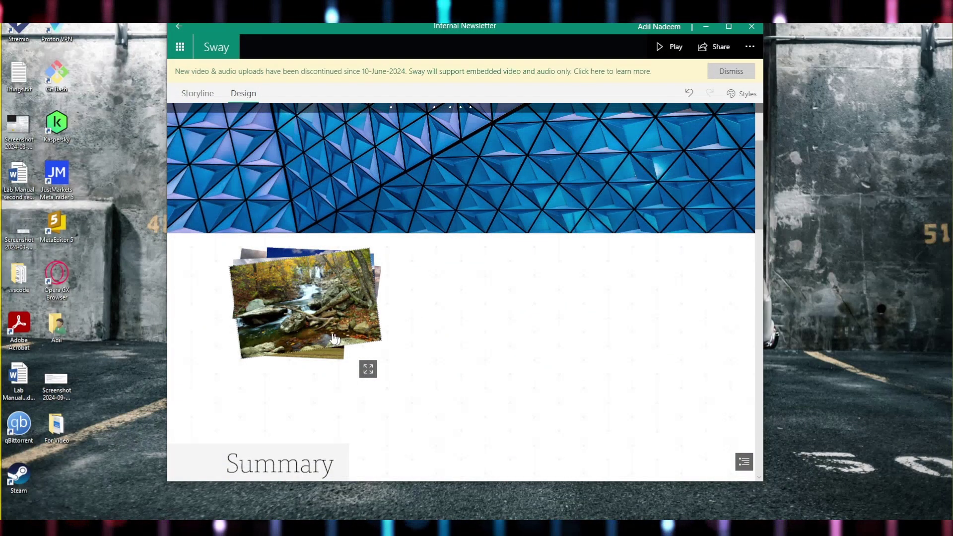
click(319, 297)
click(312, 311)
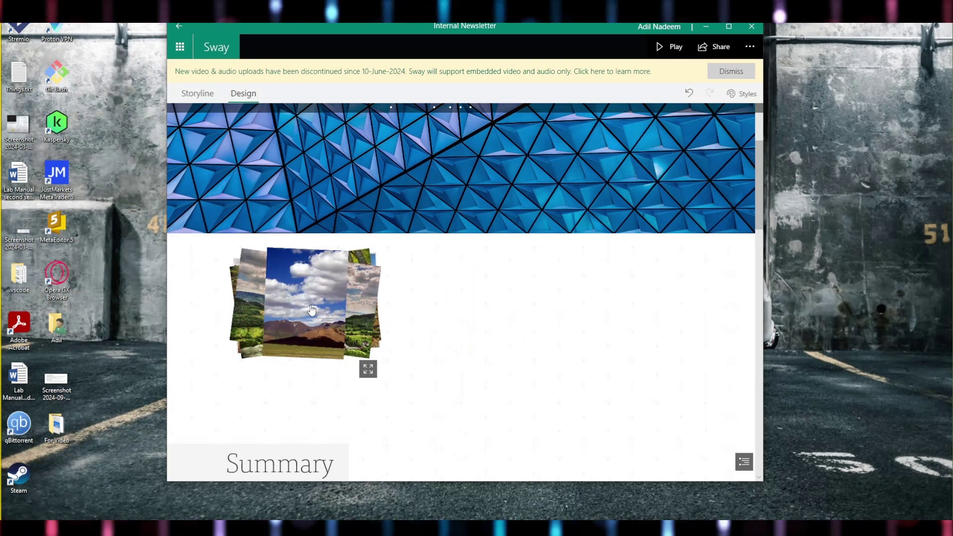
click(312, 310)
click(311, 311)
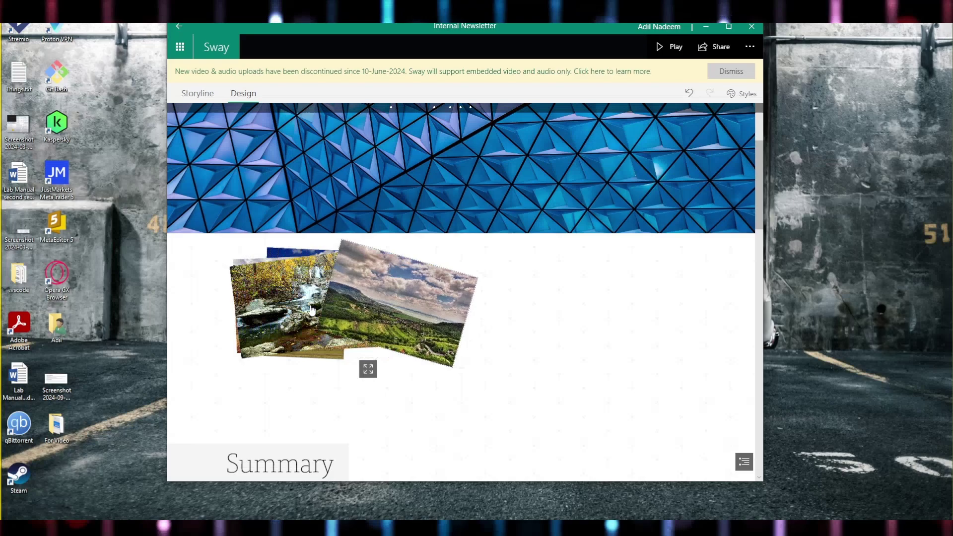
click(201, 93)
scroll(425, 276, up, 1)
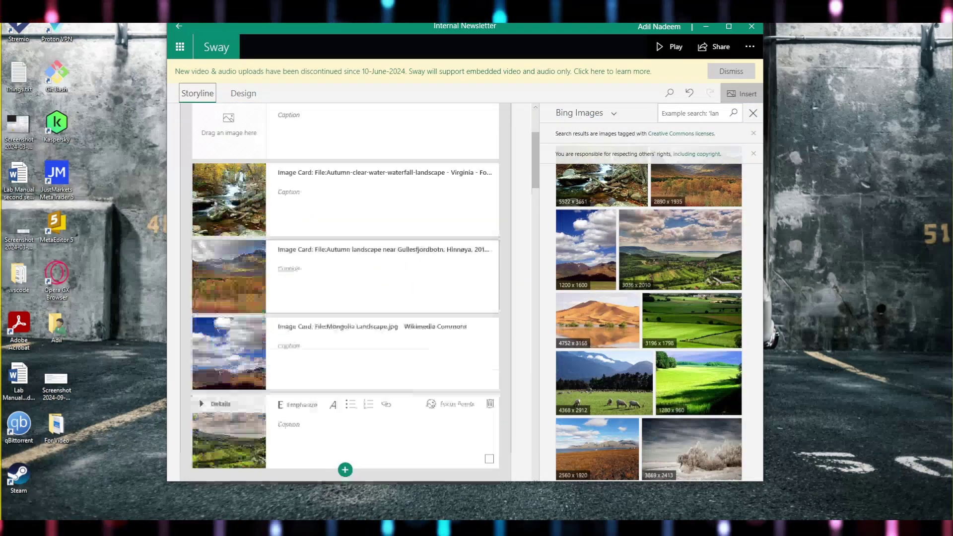
scroll(410, 291, up, 3)
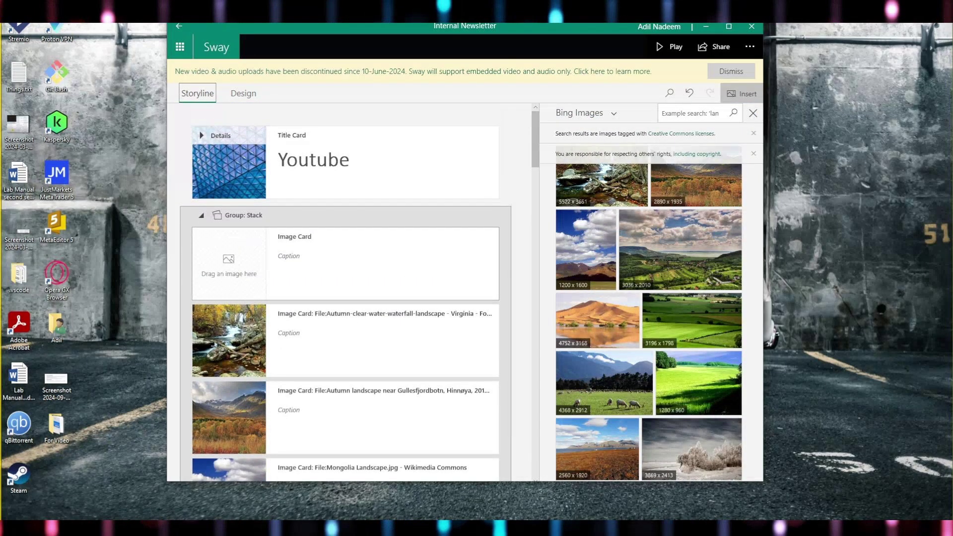
scroll(331, 328, down, 5)
scroll(332, 328, down, 2)
scroll(331, 328, down, 2)
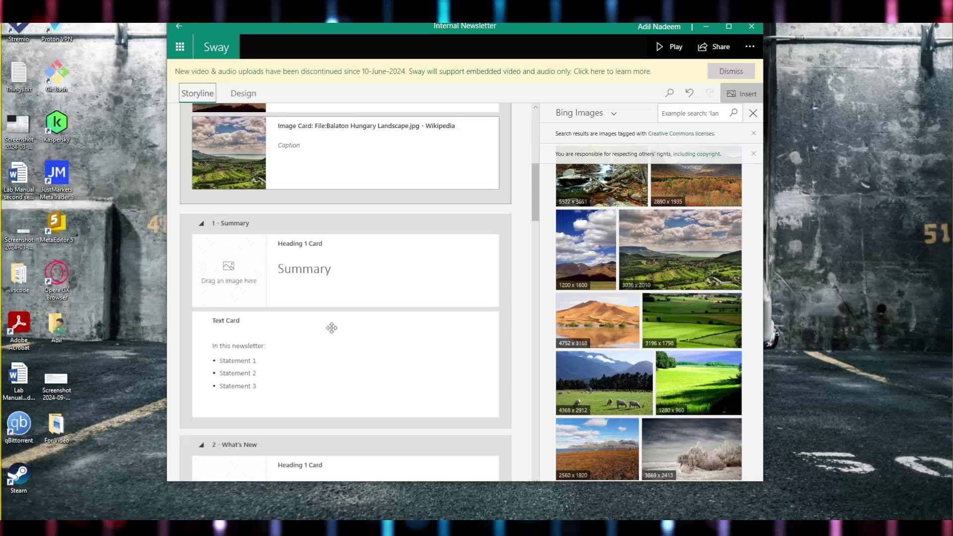
scroll(332, 328, down, 1)
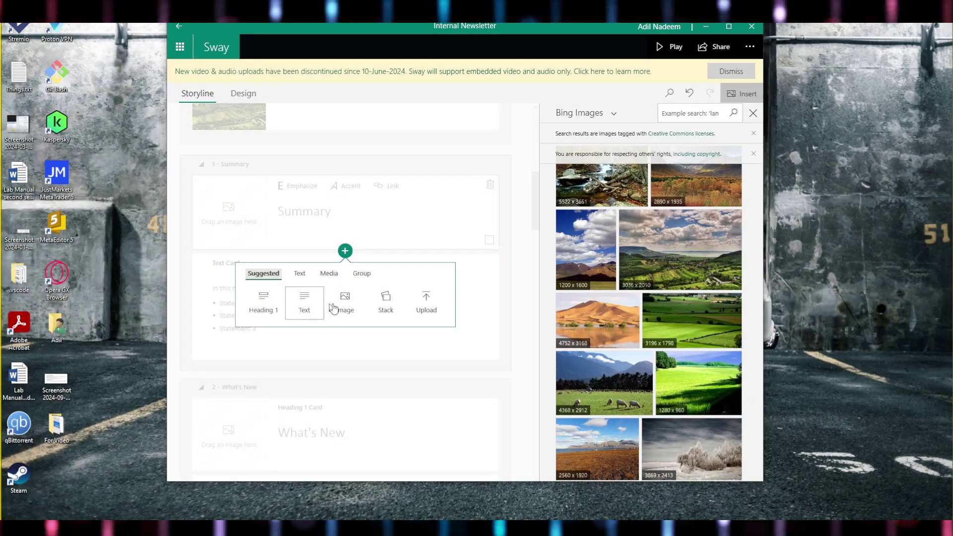
- Insert an empty Embed card below the Summary heading
click(299, 274)
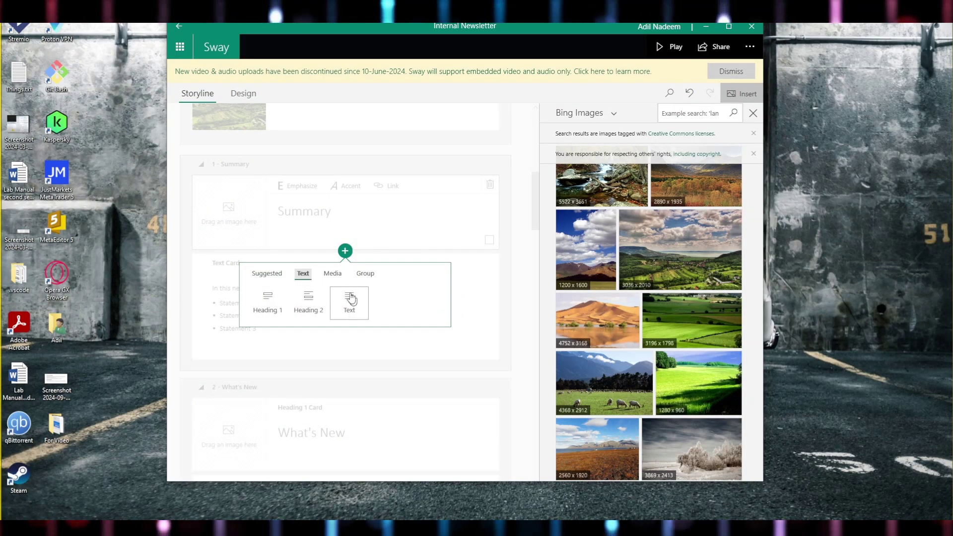
click(334, 274)
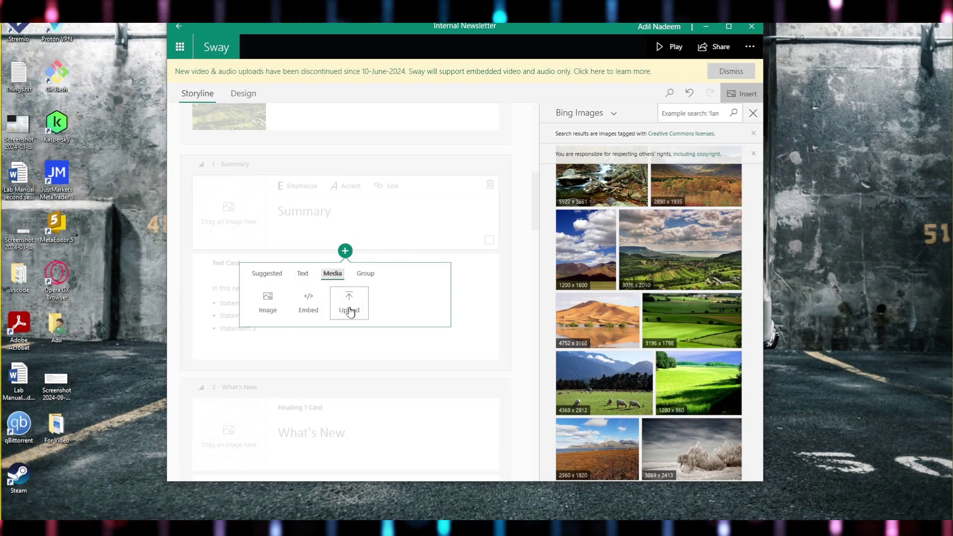
click(309, 314)
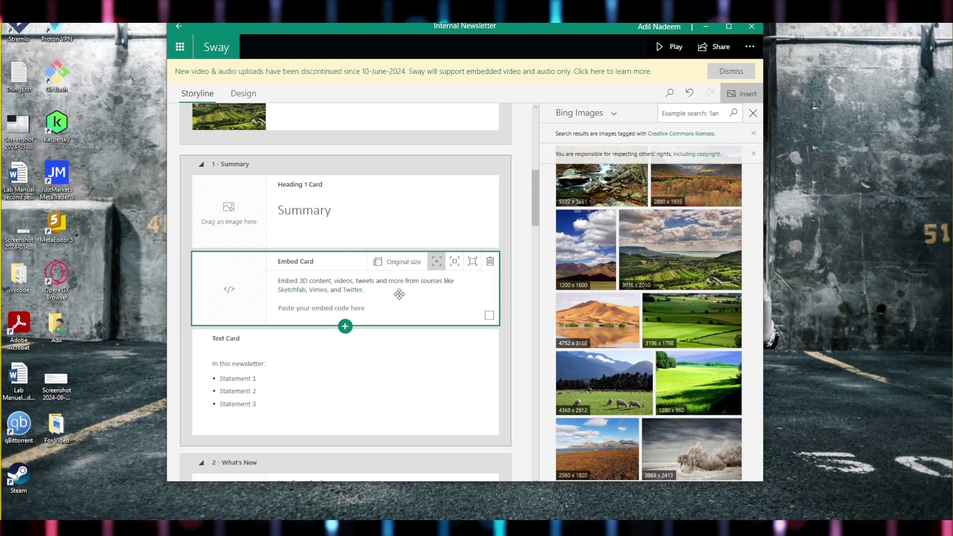
click(344, 327)
click(332, 352)
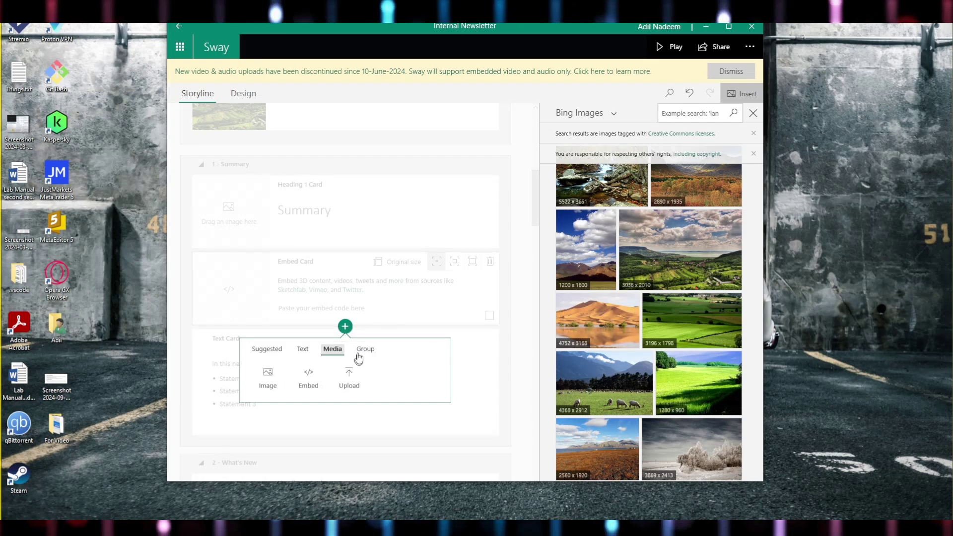
- Add a Slideshow group under the Embed card with four Bing landscape photos and preview in Design
click(359, 352)
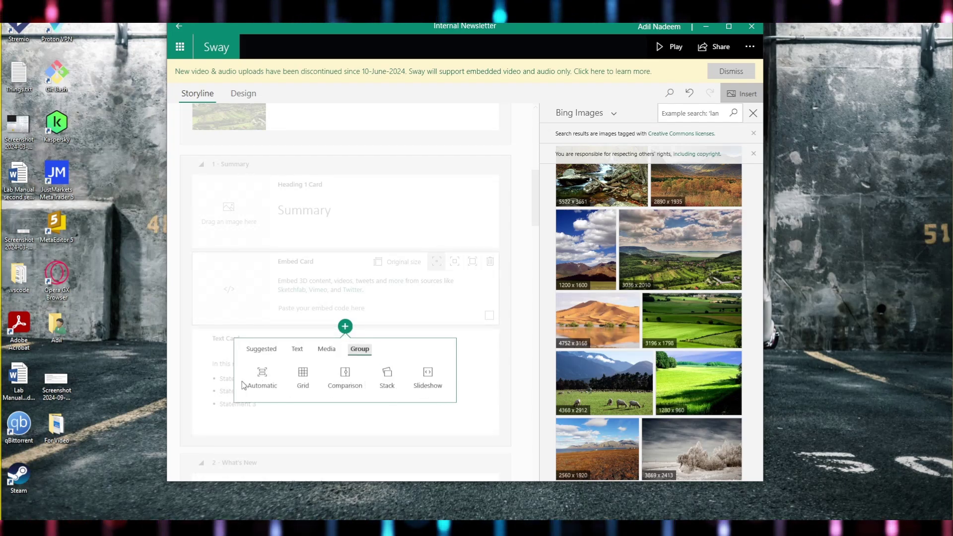
click(428, 377)
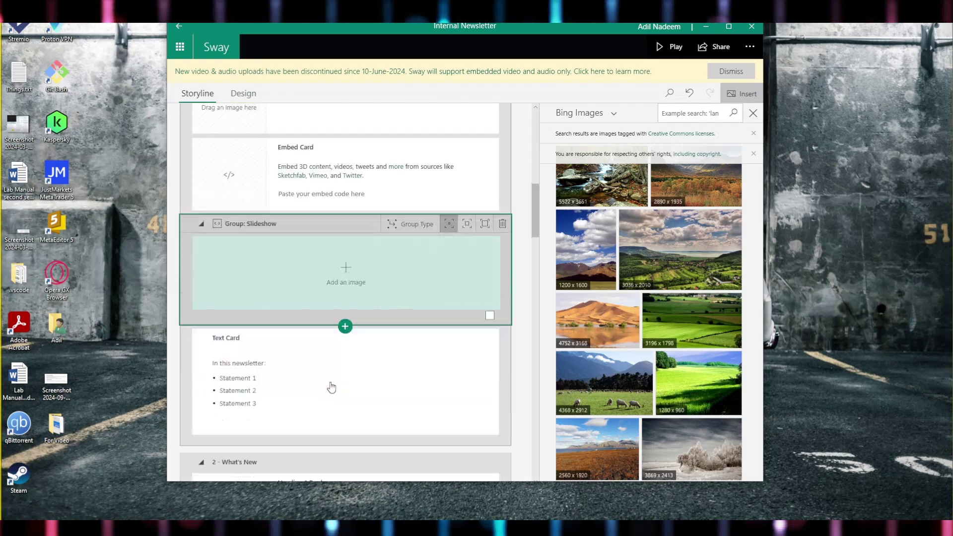
click(602, 252)
click(680, 249)
click(692, 320)
click(595, 320)
click(712, 122)
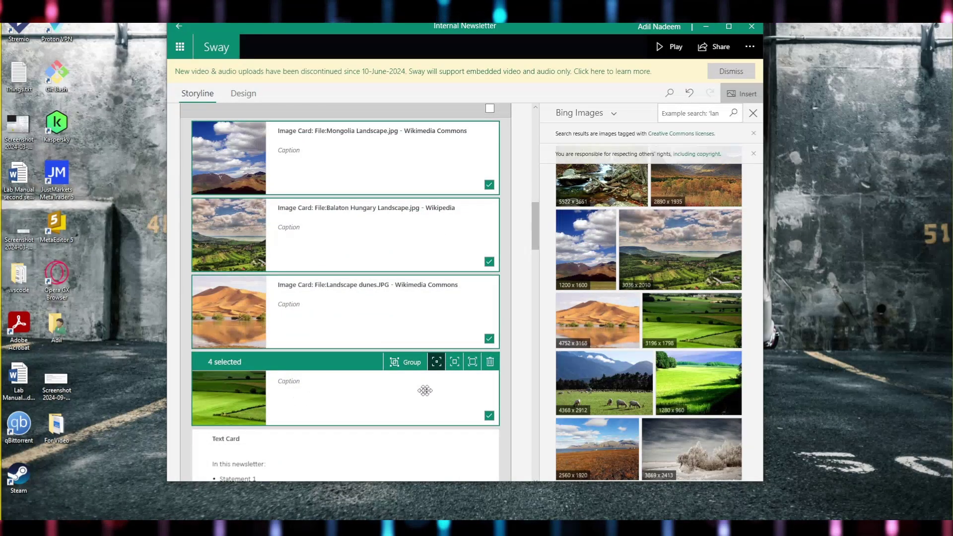
click(424, 390)
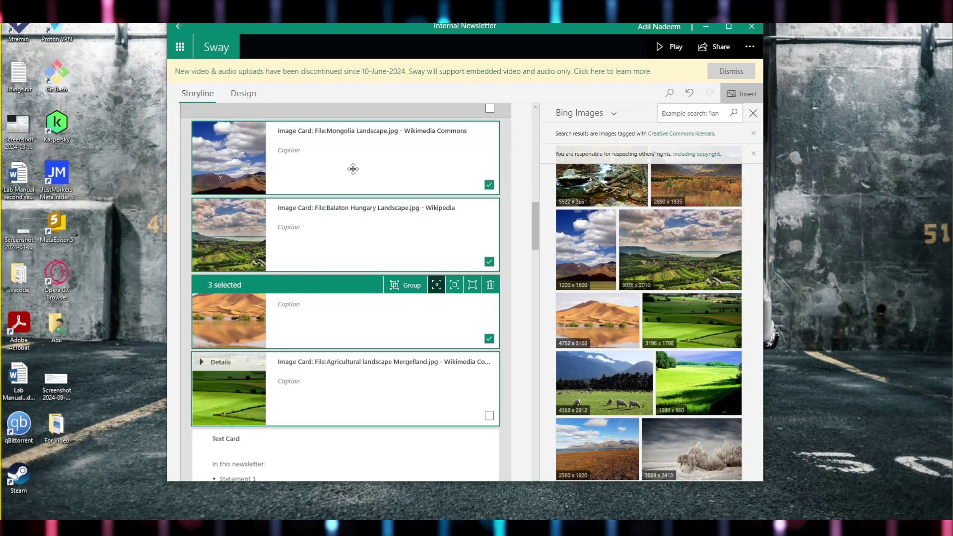
click(243, 94)
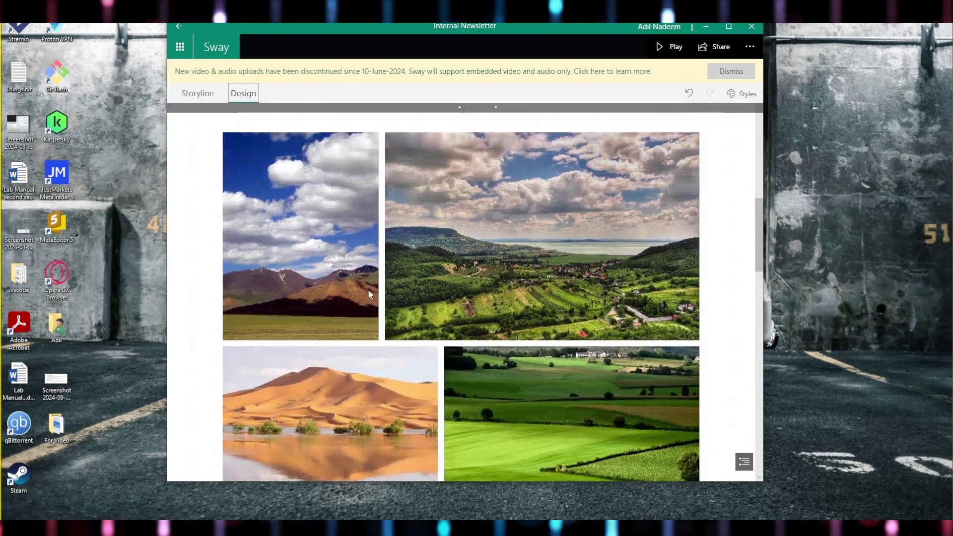
scroll(537, 319, down, 3)
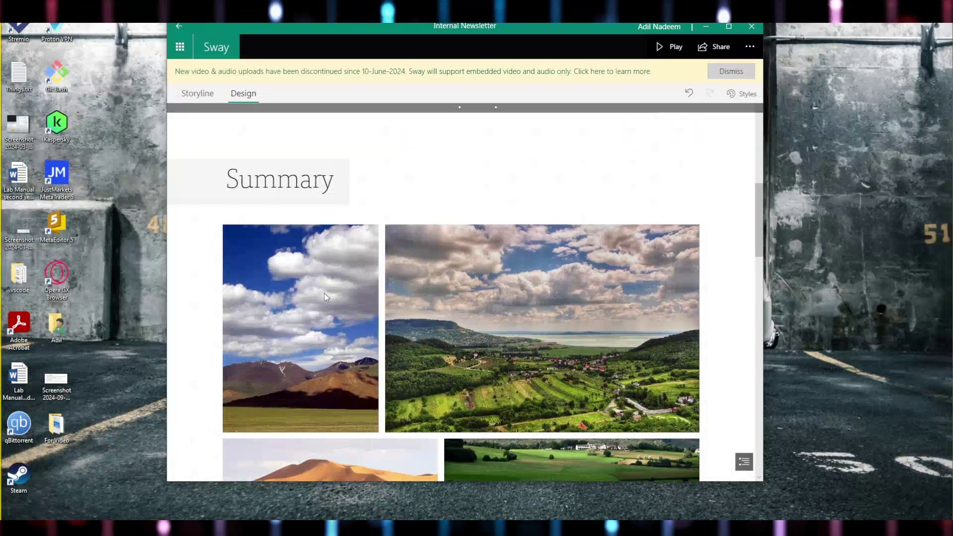
- Inspect the cloudy mountain photo's options in the Design preview and dismiss them
click(325, 295)
click(542, 310)
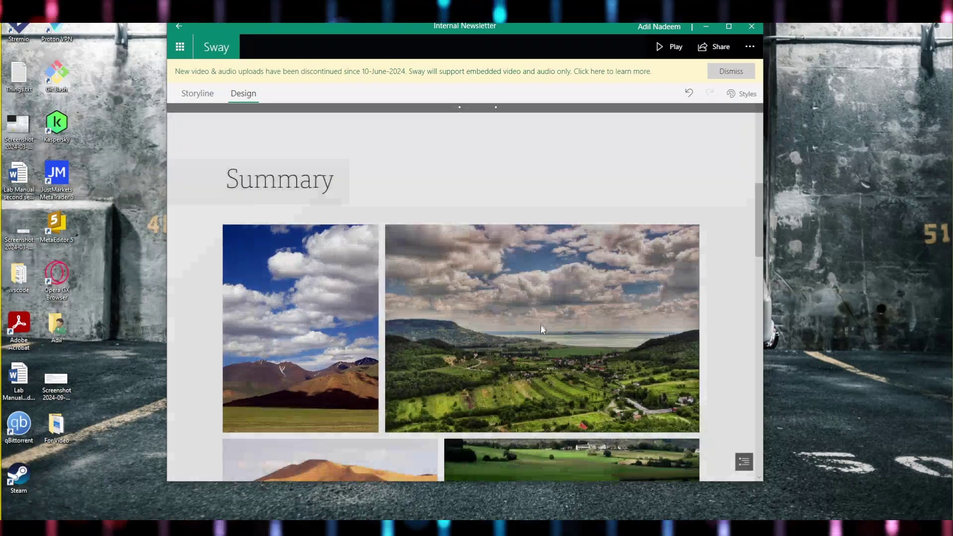
scroll(542, 325, down, 2)
scroll(484, 327, down, 3)
scroll(436, 328, down, 3)
scroll(436, 325, up, 4)
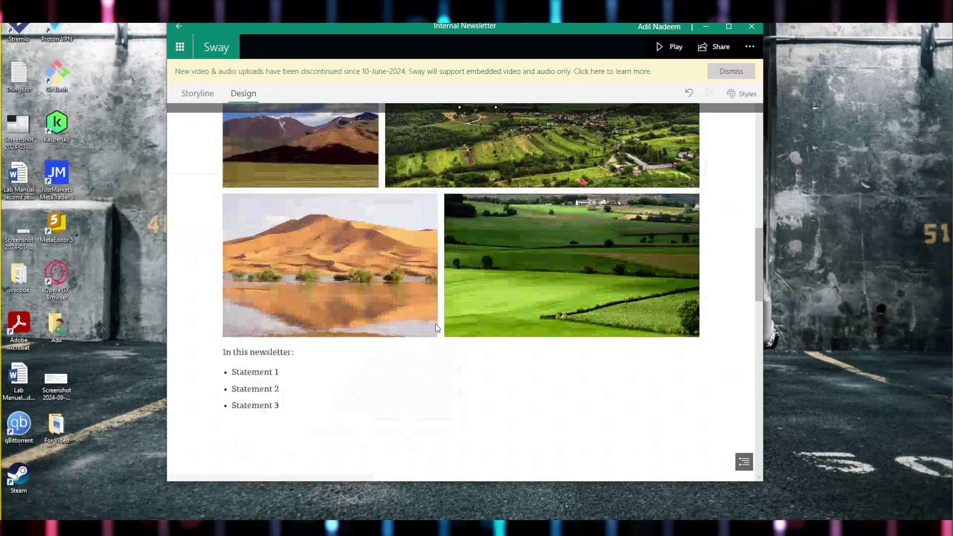